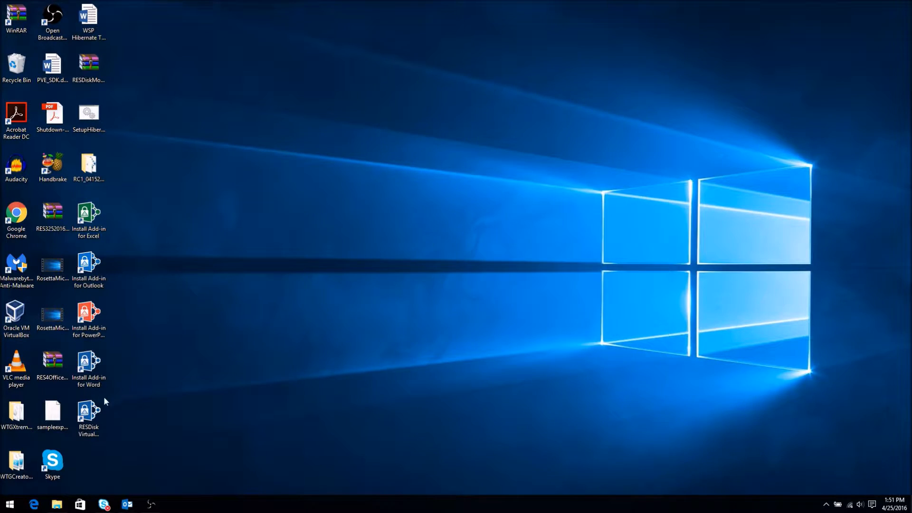
# Log in to the Rosetta drive through RESDisk Virtual using the login password.
pyautogui.doubleClick(93, 409)
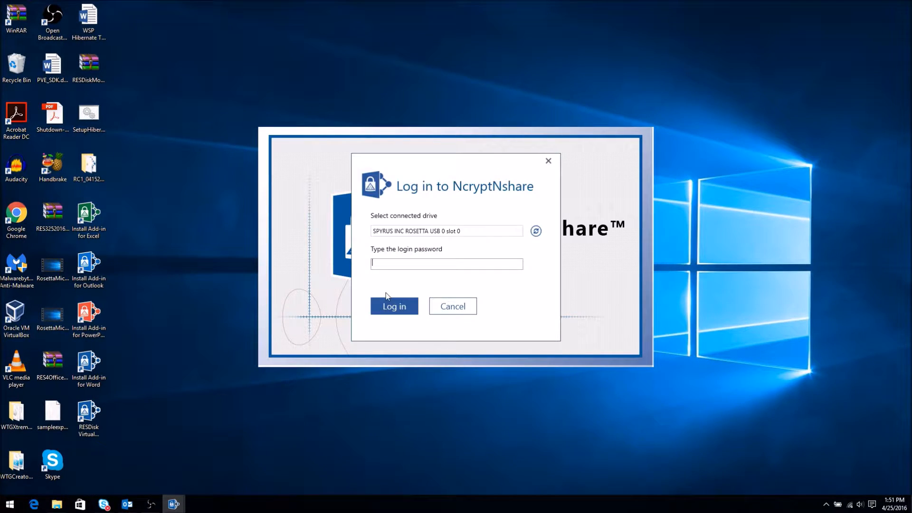
pyautogui.write('*********')
pyautogui.click(393, 307)
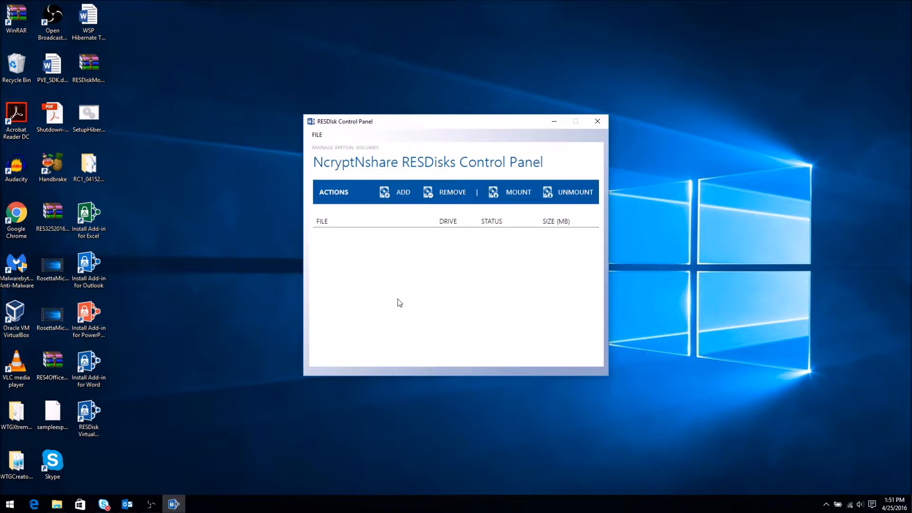
# Open FILE > User Profile and shift the dialog slightly up and left.
pyautogui.click(319, 137)
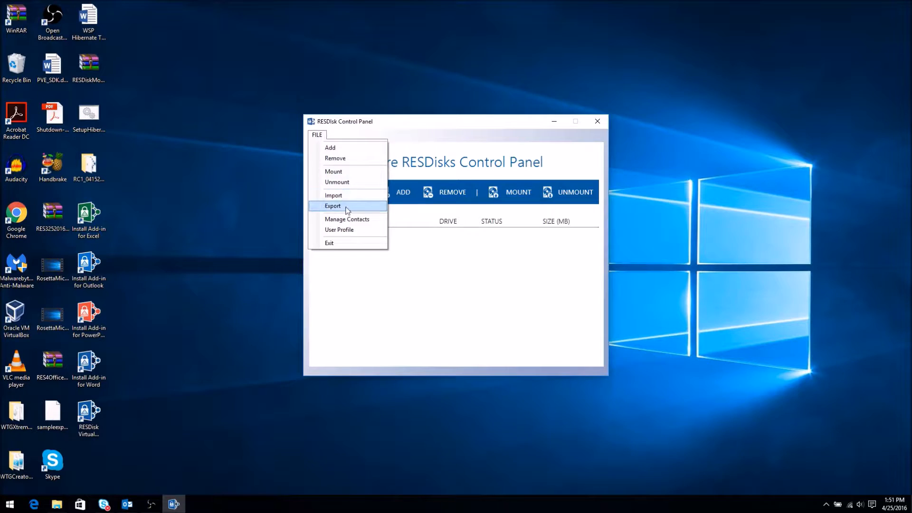
pyautogui.click(343, 232)
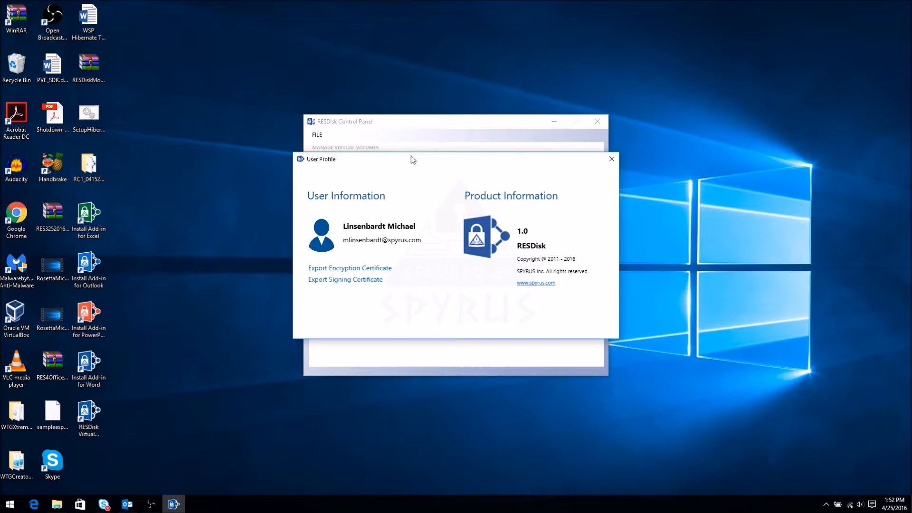
pyautogui.moveTo(411, 156); pyautogui.dragTo(375, 144)
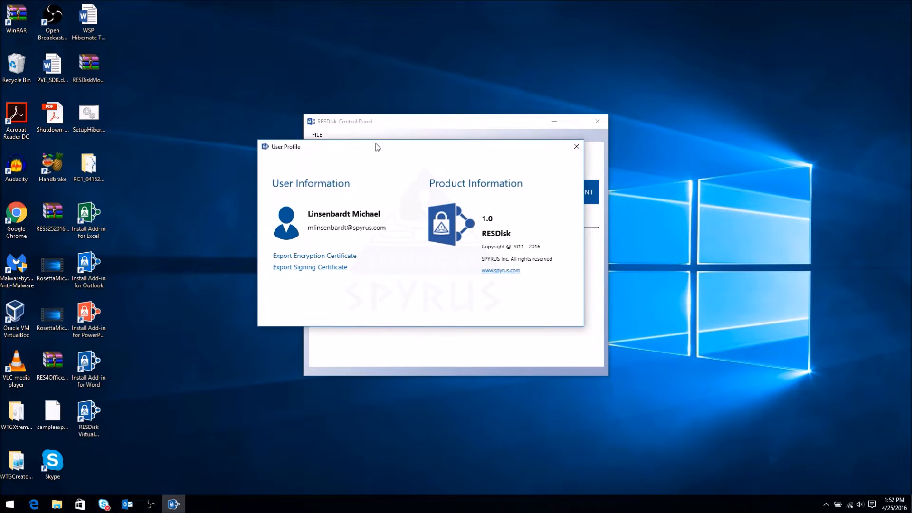
# Export the encryption certificate to C:\RES\Certs as a .cer named with the user name plus Encr.
pyautogui.click(317, 260)
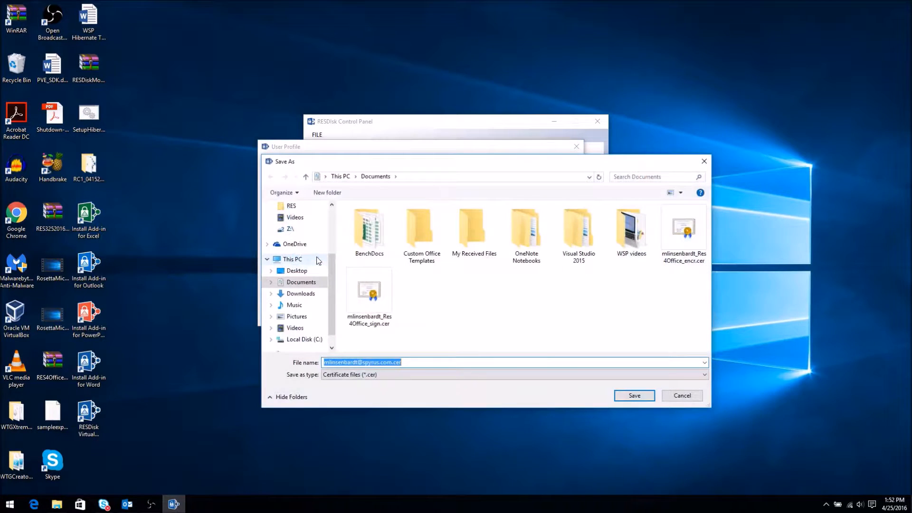
pyautogui.moveTo(505, 163); pyautogui.dragTo(477, 79)
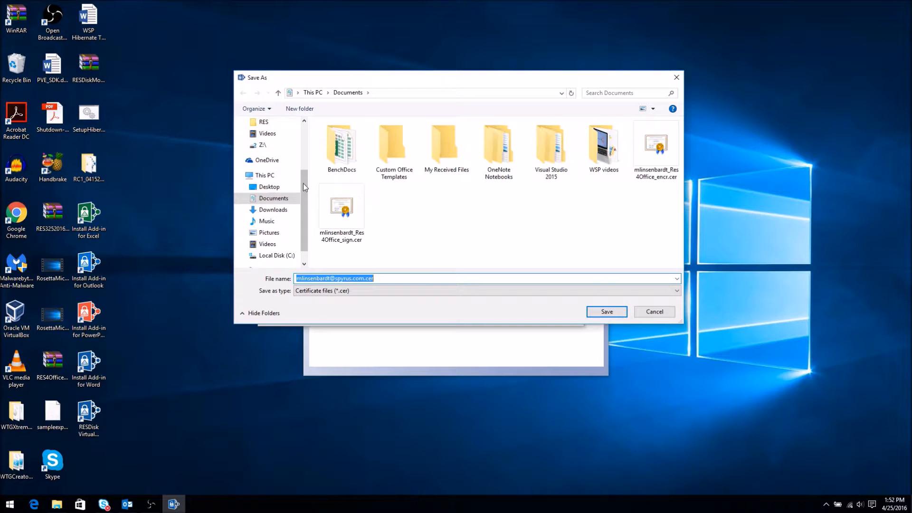
pyautogui.moveTo(303, 184); pyautogui.dragTo(299, 149)
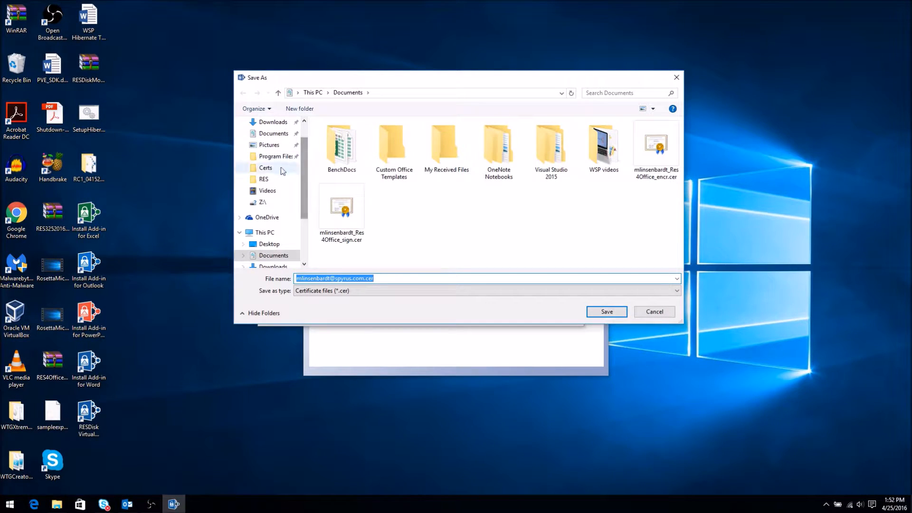
pyautogui.click(267, 169)
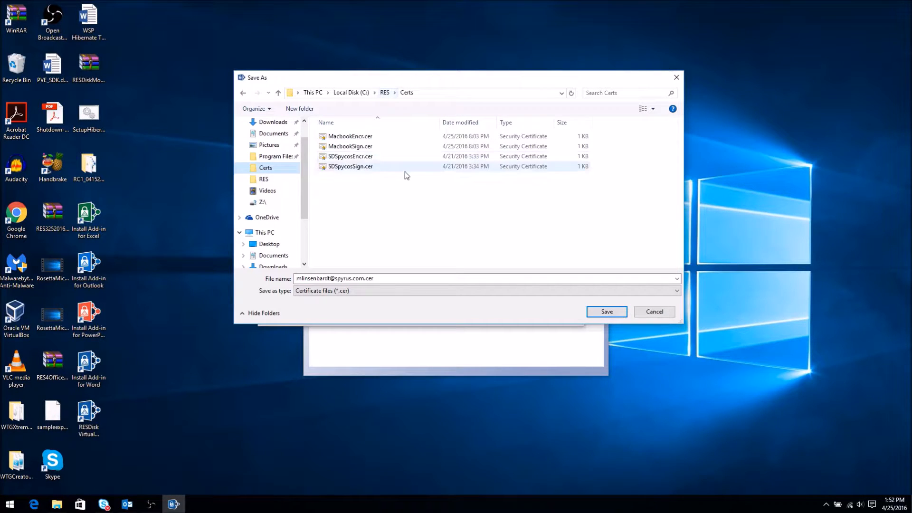
pyautogui.doubleClick(386, 279)
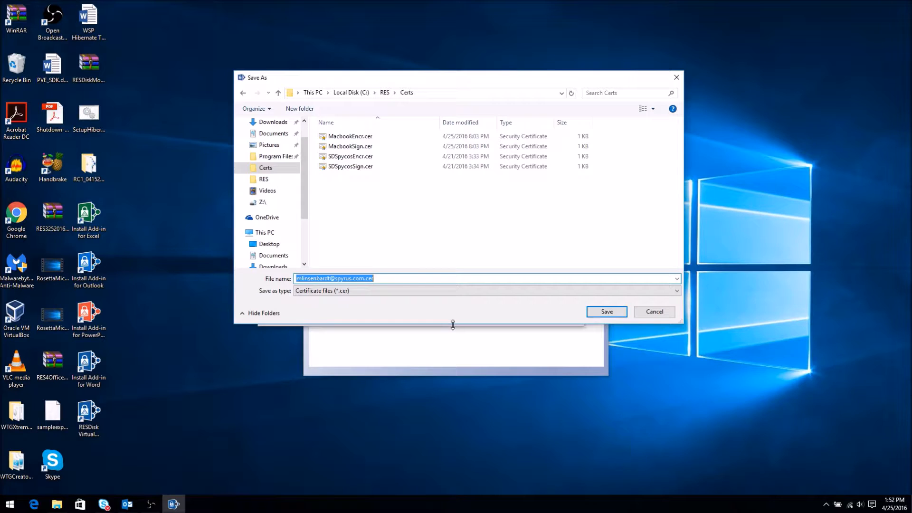
pyautogui.write('mlinsenbardtEncr')
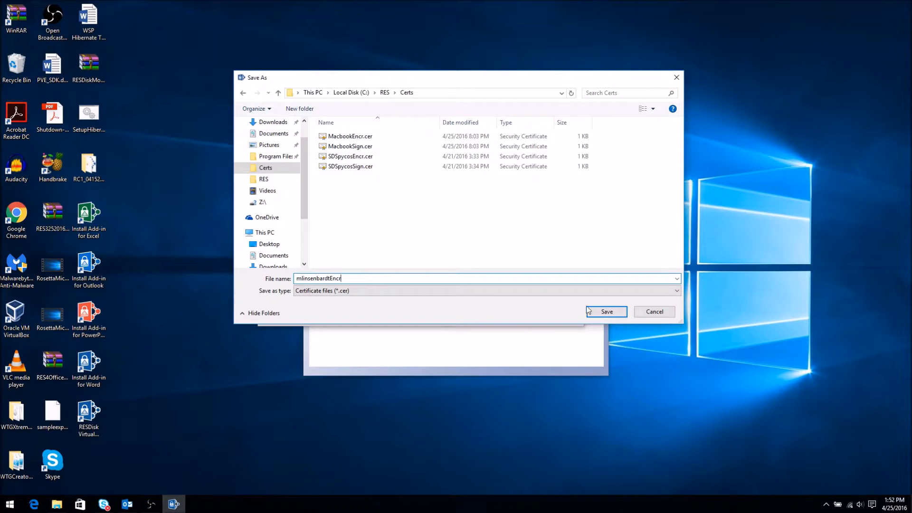
pyautogui.click(601, 312)
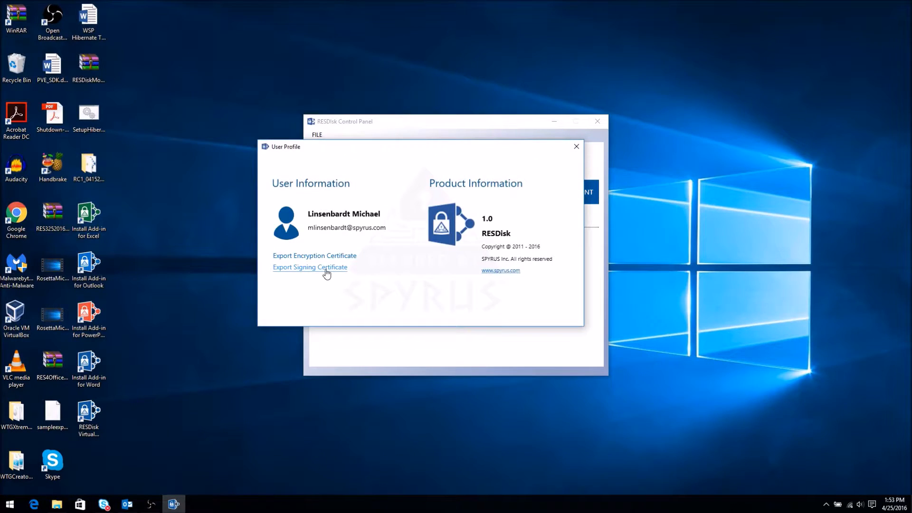
# Export the signing certificate to C:\RES\Certs, reusing the Encr name with Sign instead.
pyautogui.click(325, 269)
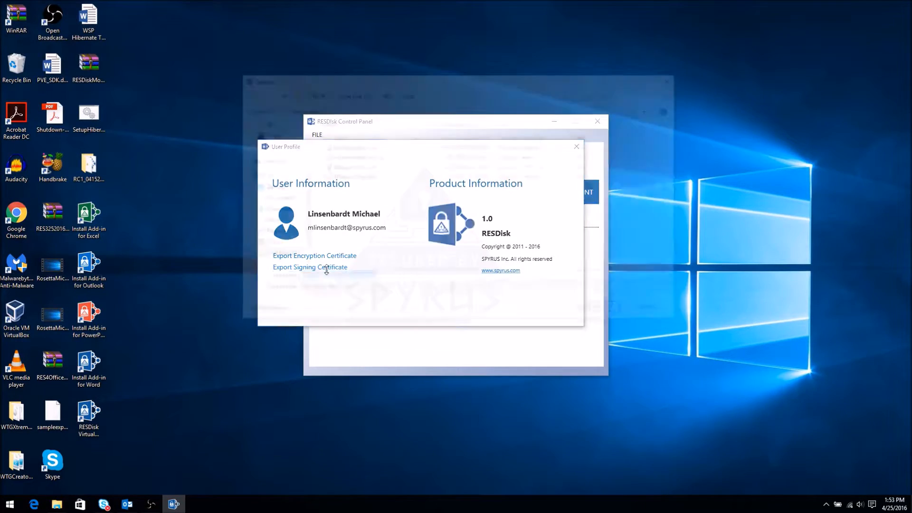
pyautogui.click(355, 156)
pyautogui.click(361, 277)
pyautogui.press('BackSpace')
pyautogui.press('BackSpace')
pyautogui.press('BackSpace')
pyautogui.press('BackSpace')
pyautogui.press('BackSpace')
pyautogui.press('BackSpace')
pyautogui.press('BackSpace')
pyautogui.press('BackSpace')
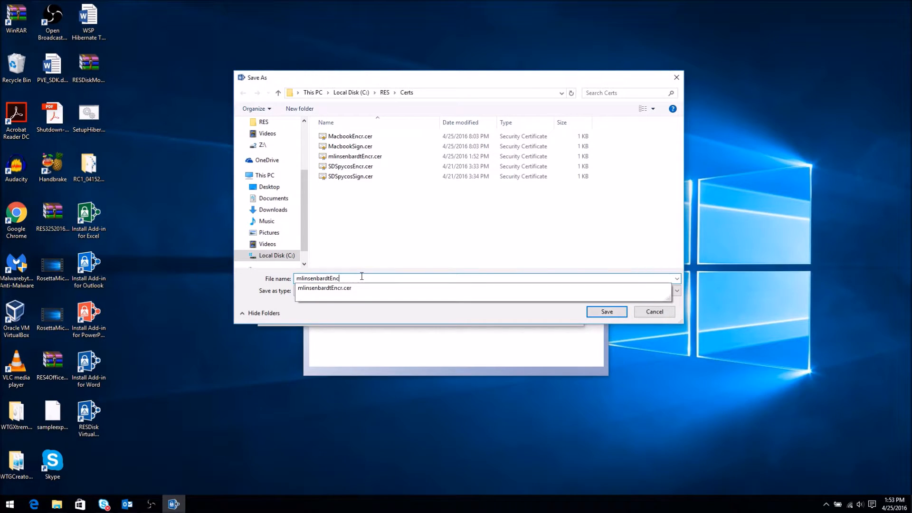
pyautogui.write('Sign')
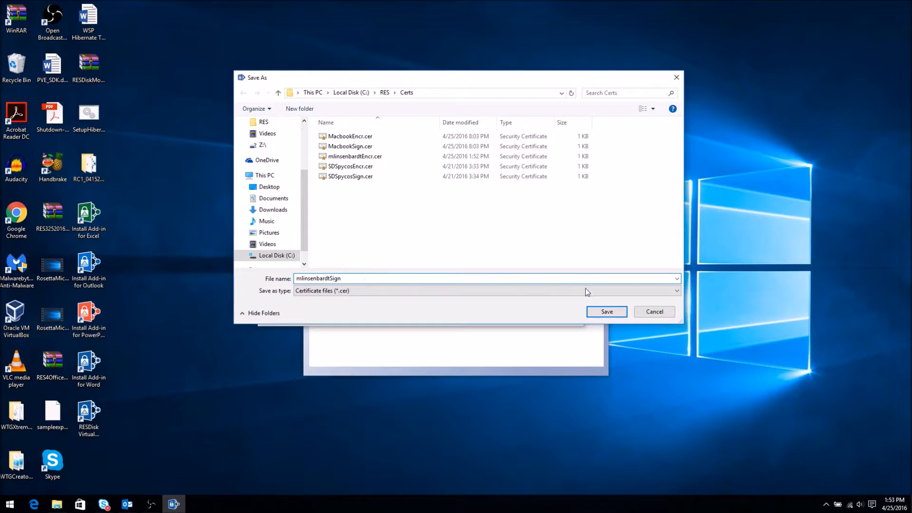
pyautogui.click(600, 310)
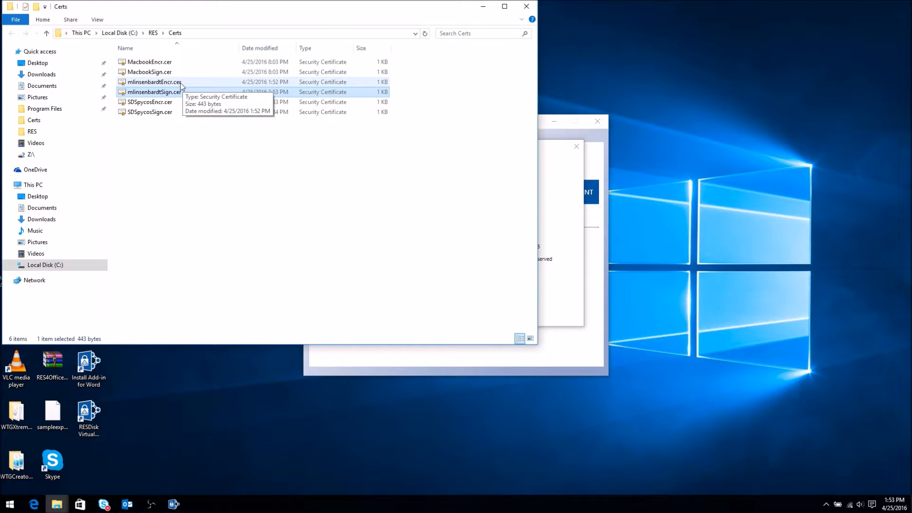
# Rename the user's encryption certificate file from .cer to .ce, accepting the extension warning.
pyautogui.click(97, 21)
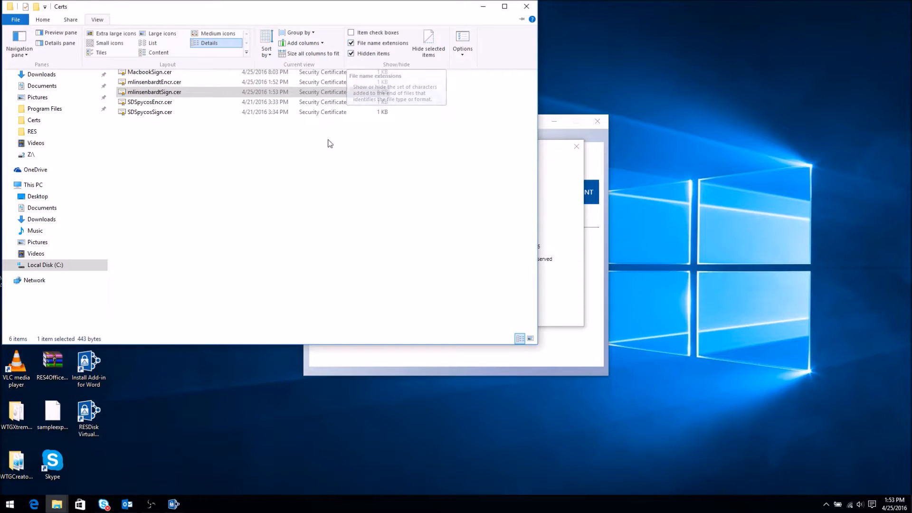
pyautogui.click(97, 23)
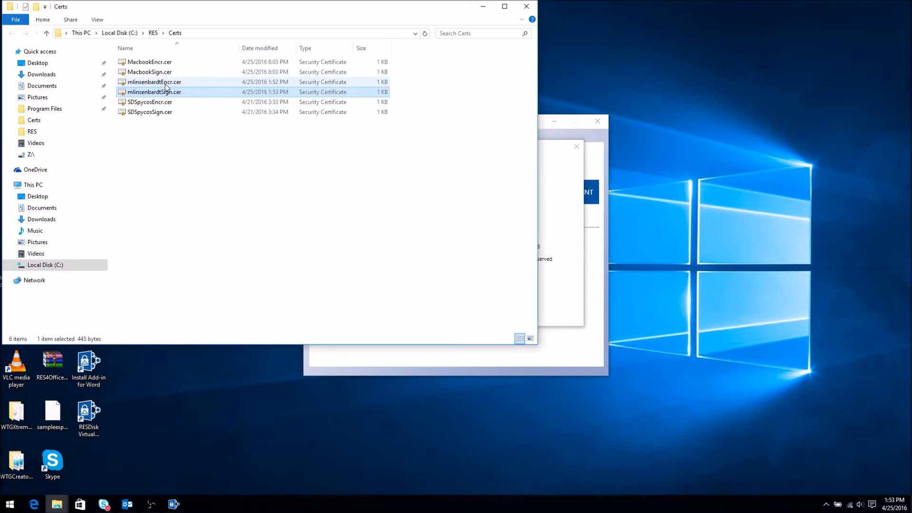
pyautogui.rightClick(126, 85)
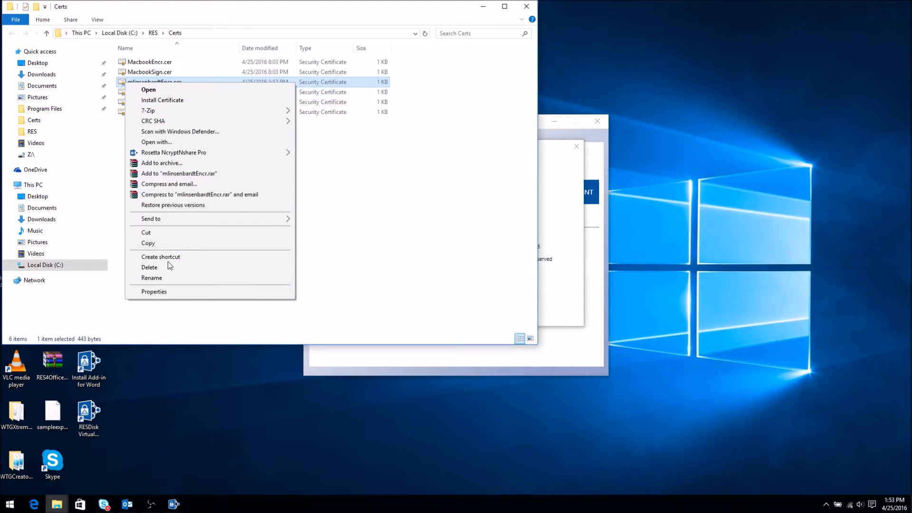
pyautogui.click(166, 276)
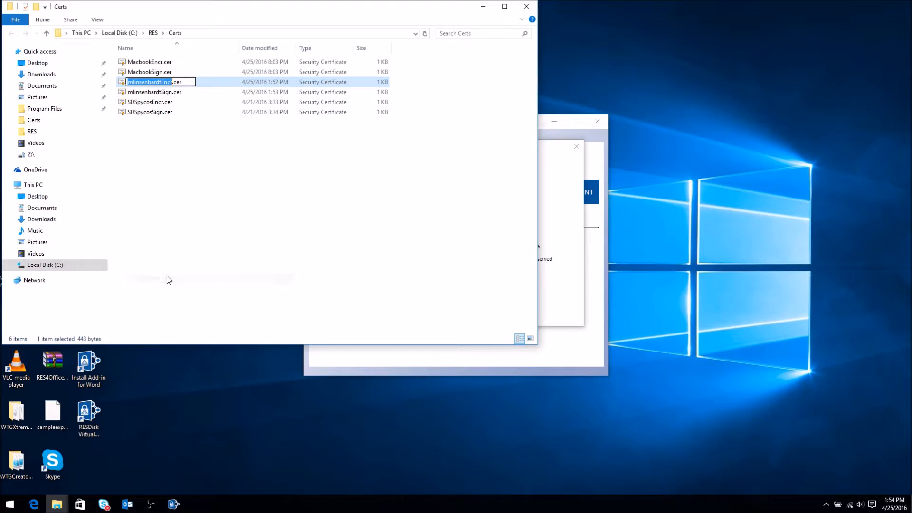
pyautogui.click(183, 82)
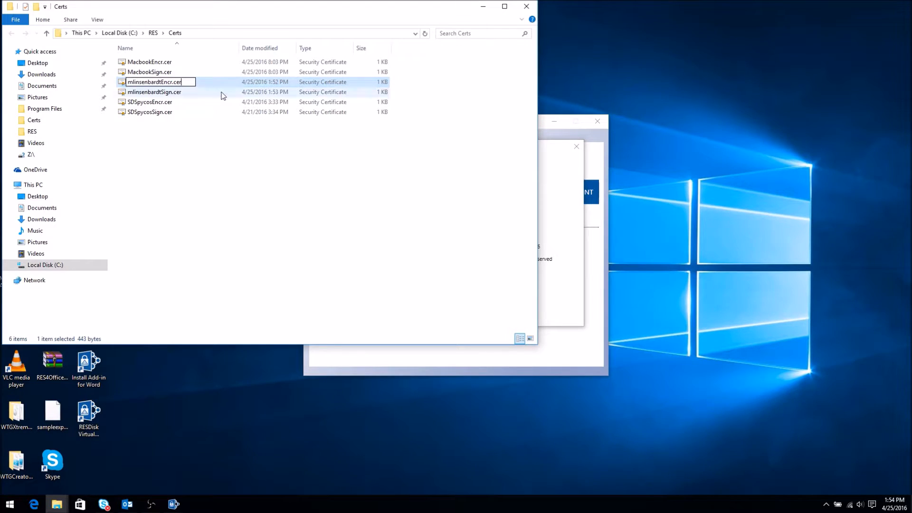
pyautogui.press('BackSpace')
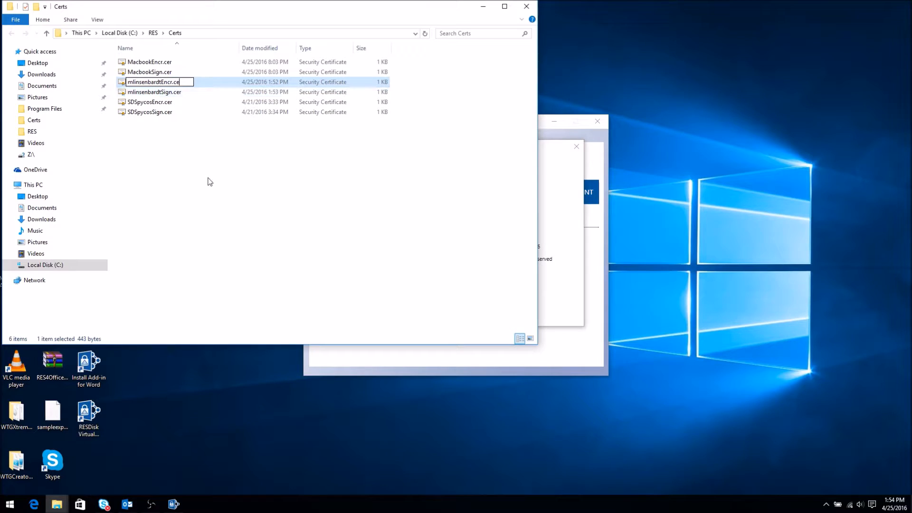
pyautogui.click(210, 182)
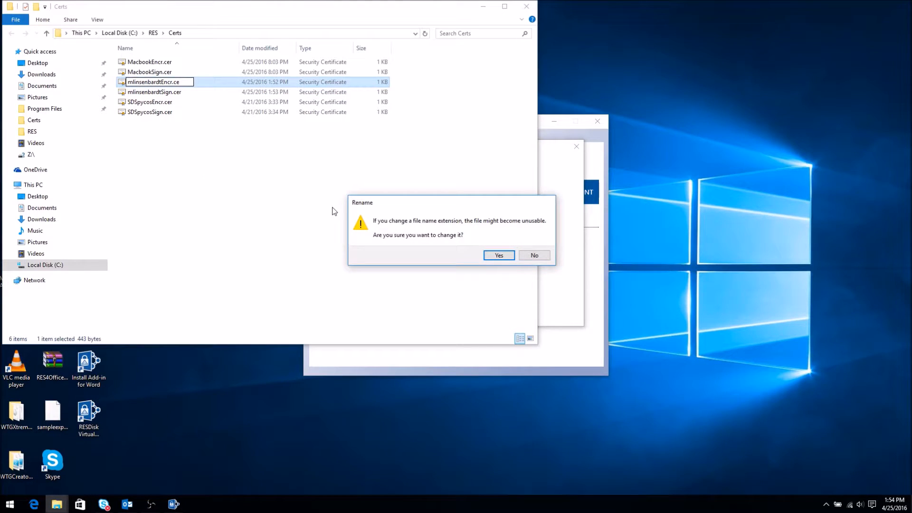
pyautogui.click(499, 255)
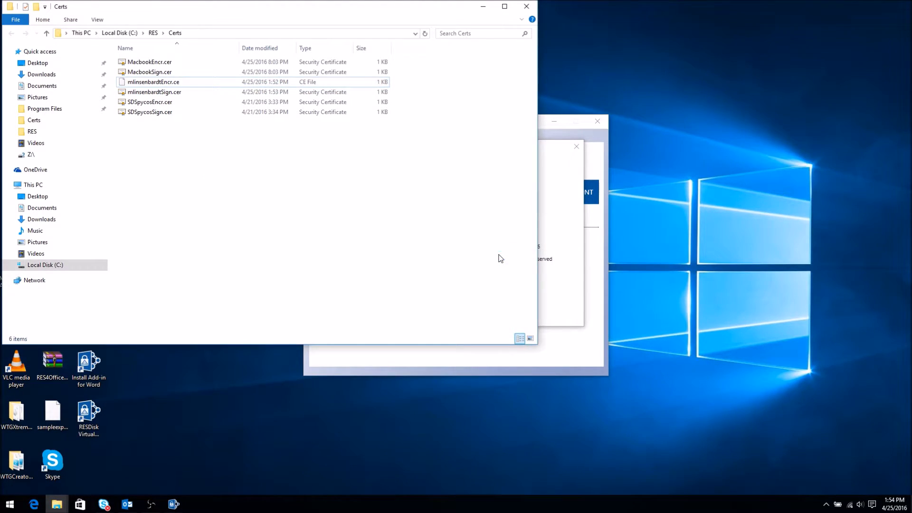
# Rename the user's signing certificate file from .cer to .ce as well.
pyautogui.rightClick(170, 95)
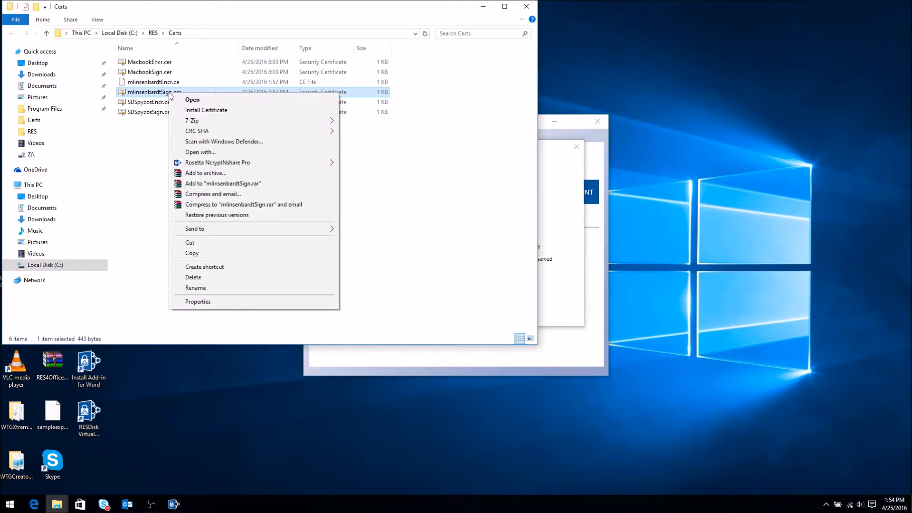
pyautogui.click(292, 287)
pyautogui.press('End')
pyautogui.press('BackSpace')
pyautogui.press('Return')
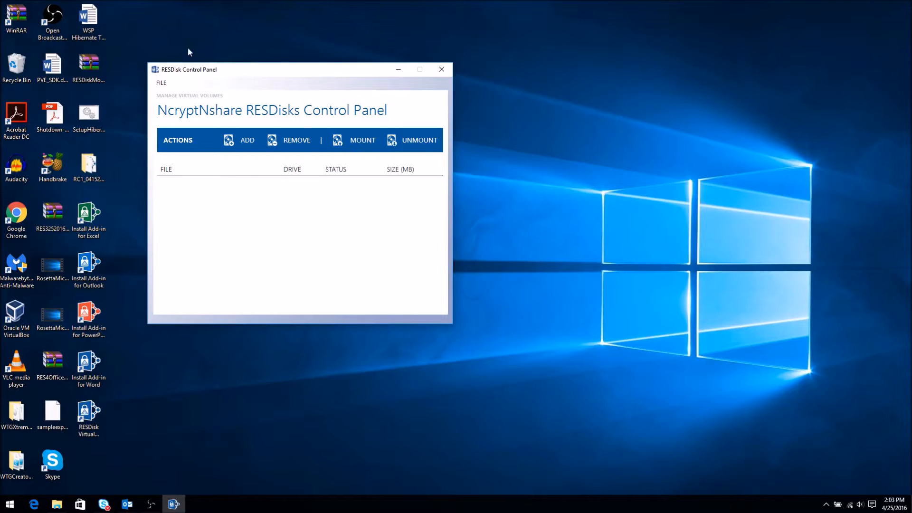
# Open FILE > Manage Contacts and view the Spycos3.0.2 microSD contact's details.
pyautogui.click(163, 83)
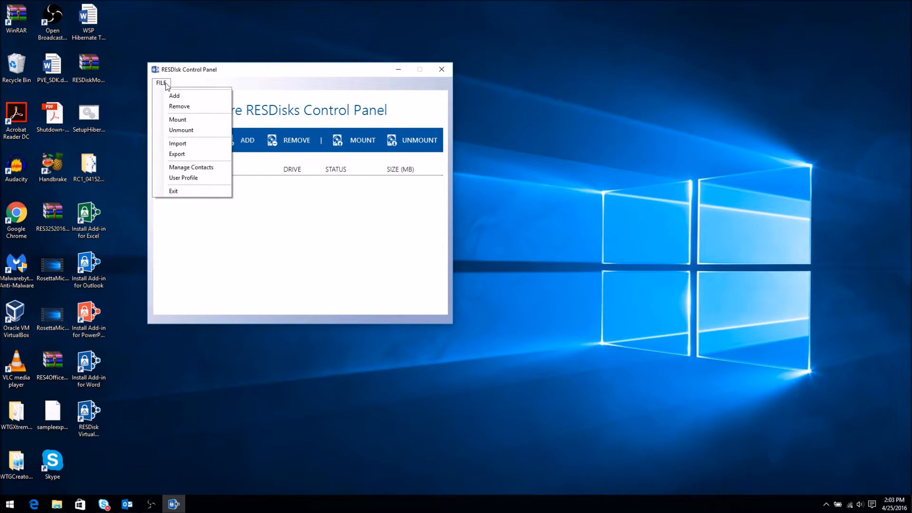
pyautogui.click(204, 168)
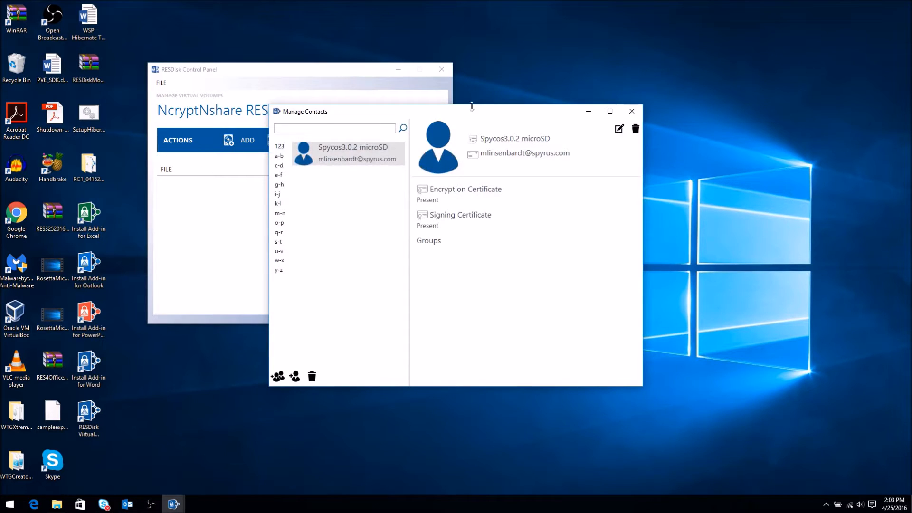
pyautogui.moveTo(525, 118); pyautogui.dragTo(495, 77)
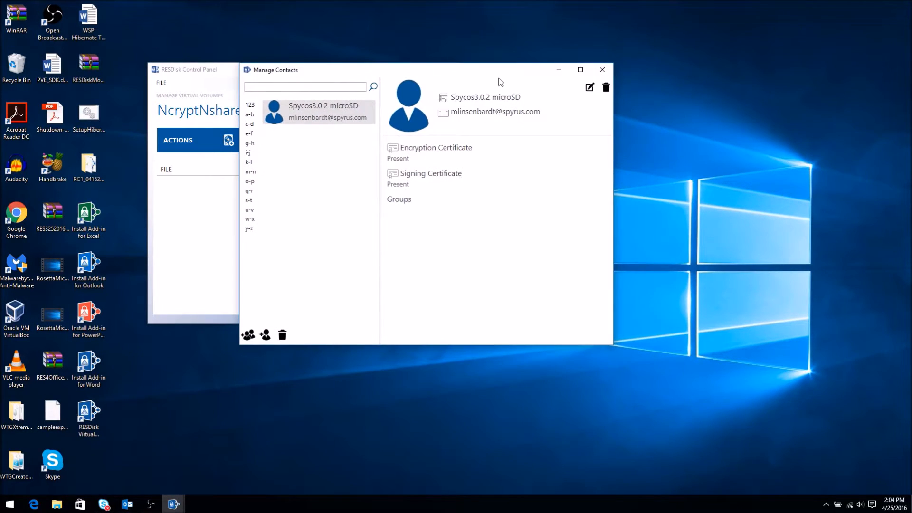
pyautogui.click(316, 107)
# Add a MacBook User2 contact with MacbookEncr.cer and MacbookSign.cer from C:\RES\Certs, and save it.
pyautogui.click(265, 336)
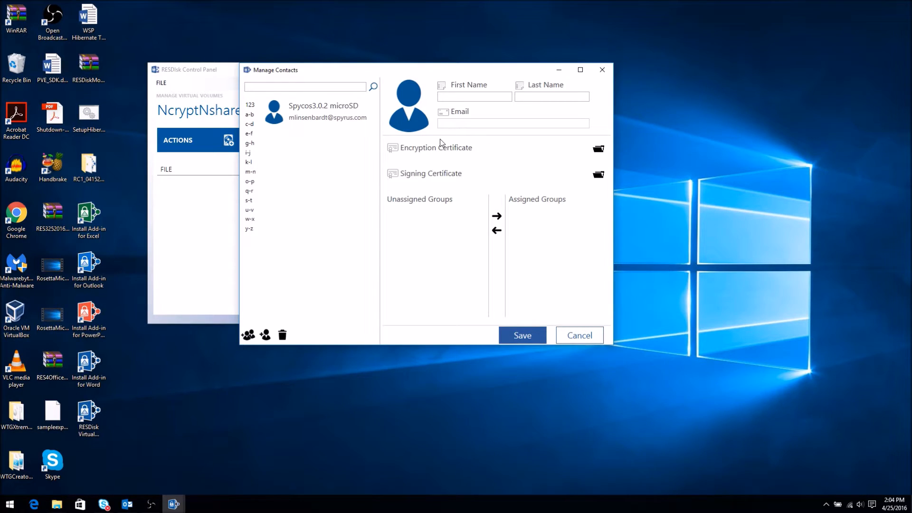
pyautogui.click(601, 150)
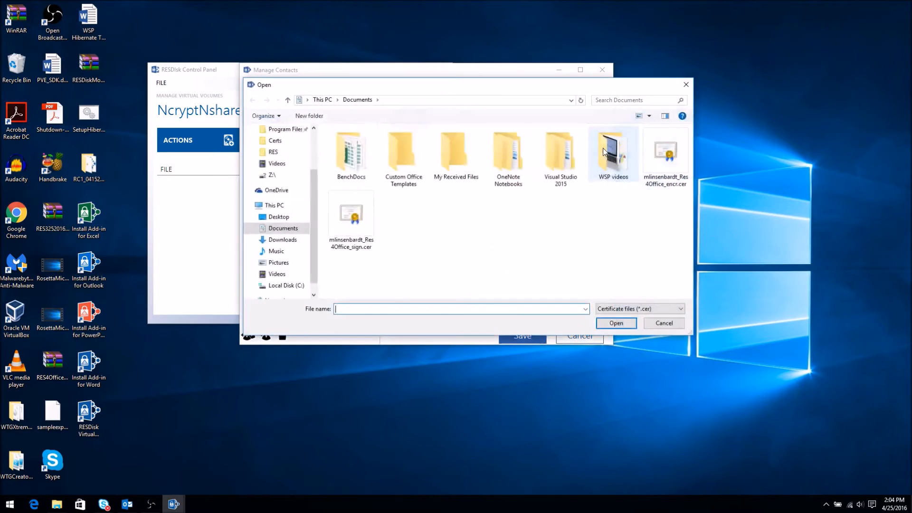
pyautogui.click(273, 141)
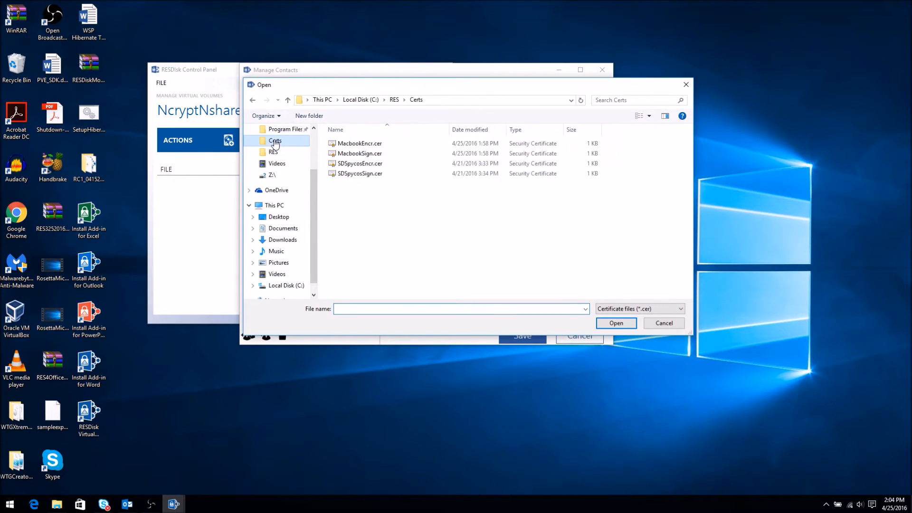
pyautogui.click(378, 145)
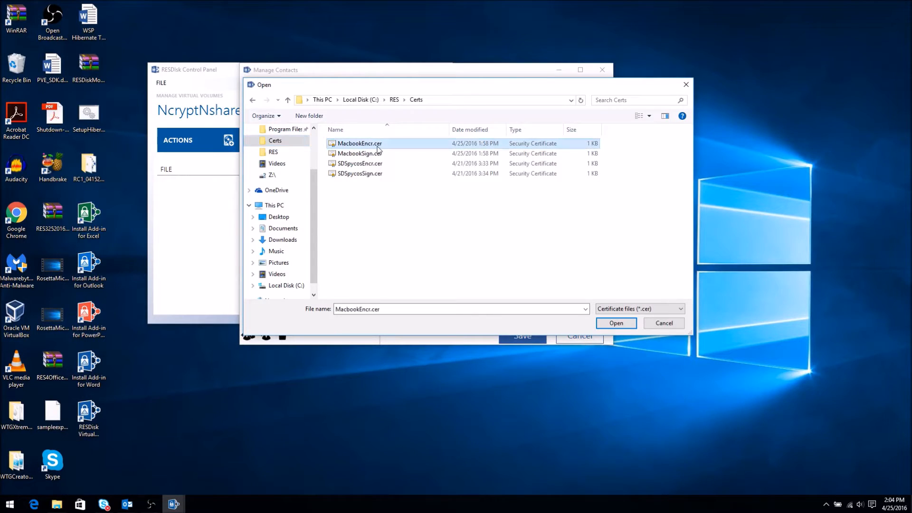
pyautogui.click(608, 322)
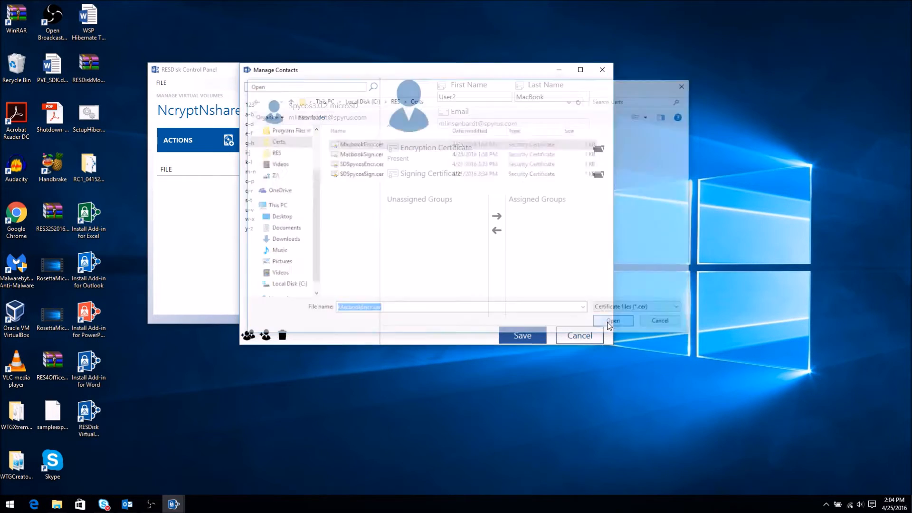
pyautogui.click(598, 176)
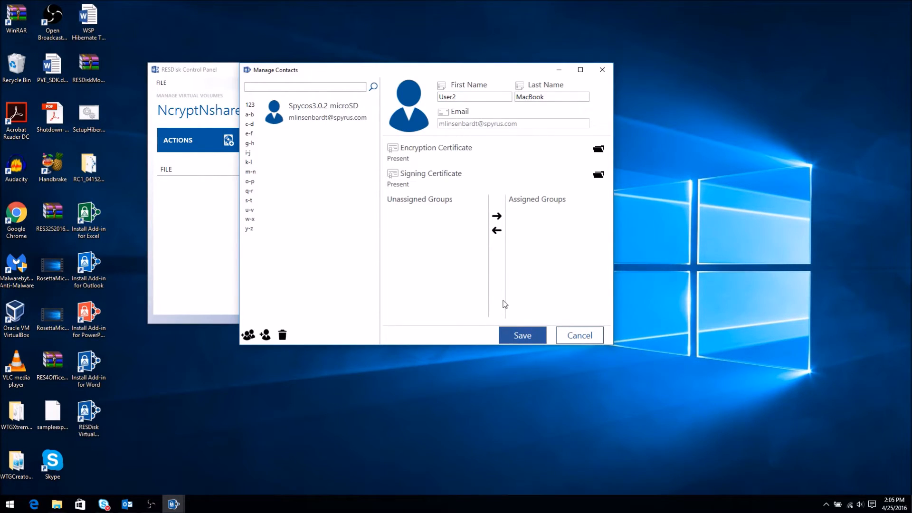
pyautogui.click(522, 335)
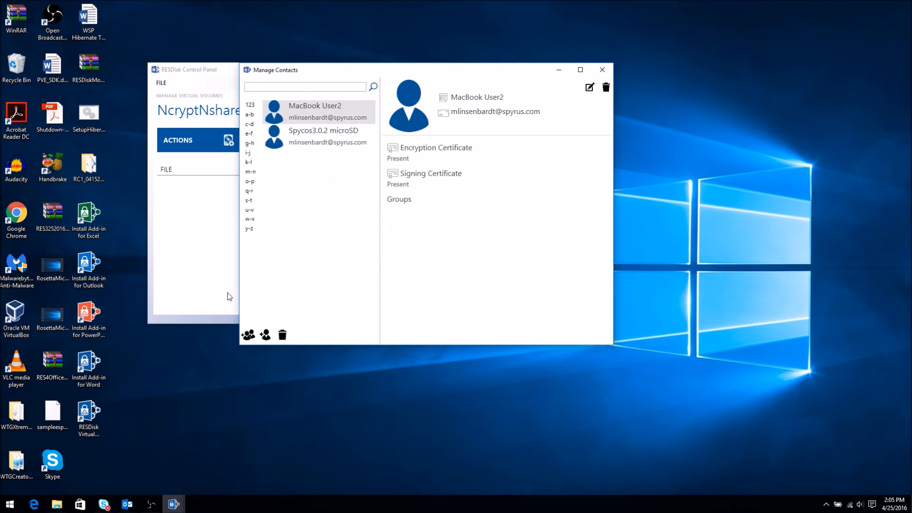
# Create and save a new contact group named TeamA containing MacBook User2.
pyautogui.click(248, 336)
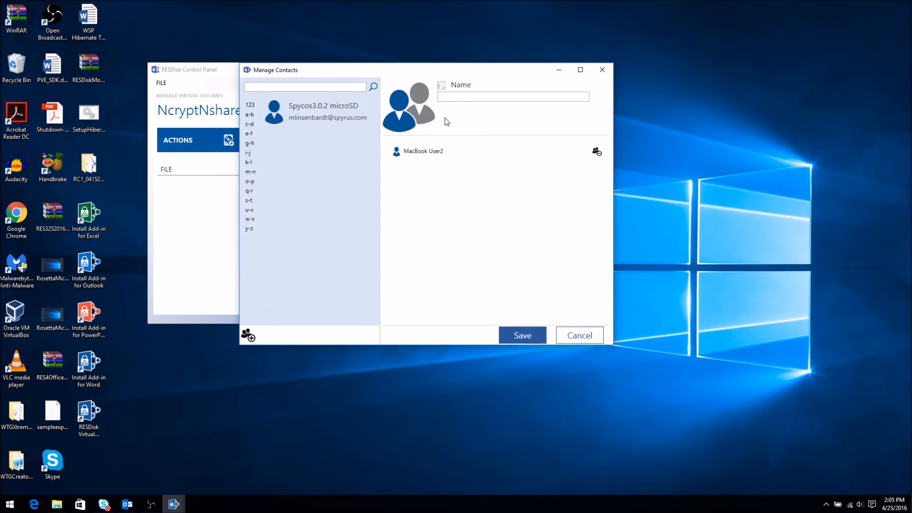
pyautogui.click(464, 97)
pyautogui.write('TeamA')
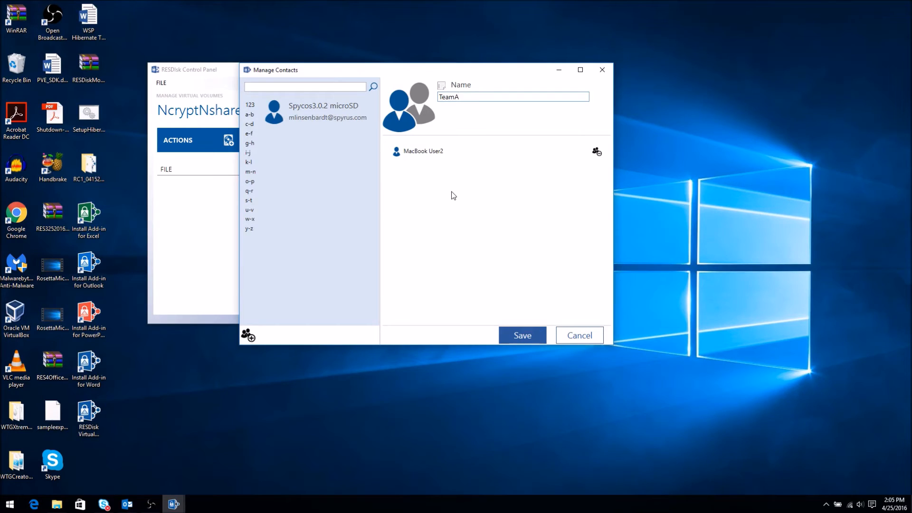
pyautogui.click(506, 337)
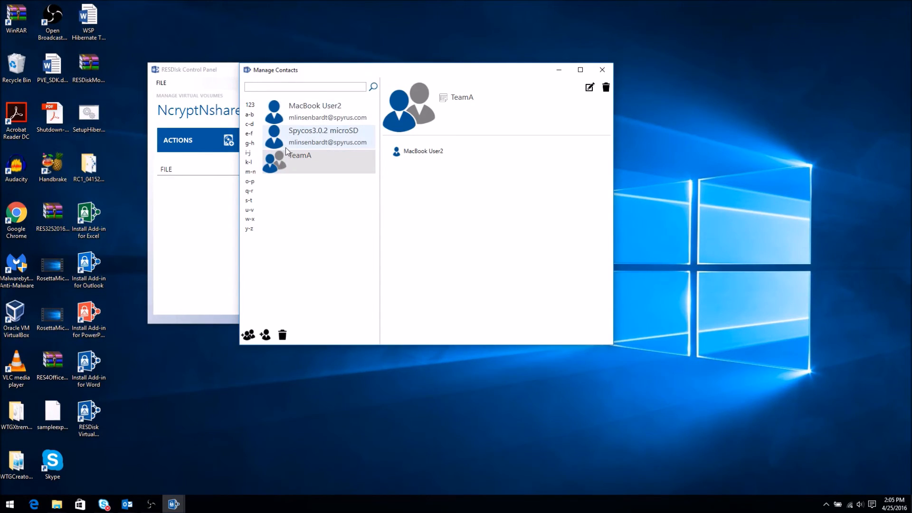
# Add Spycos3.0.2 microSD to TeamA, save the group, and close Manage Contacts.
pyautogui.click(590, 88)
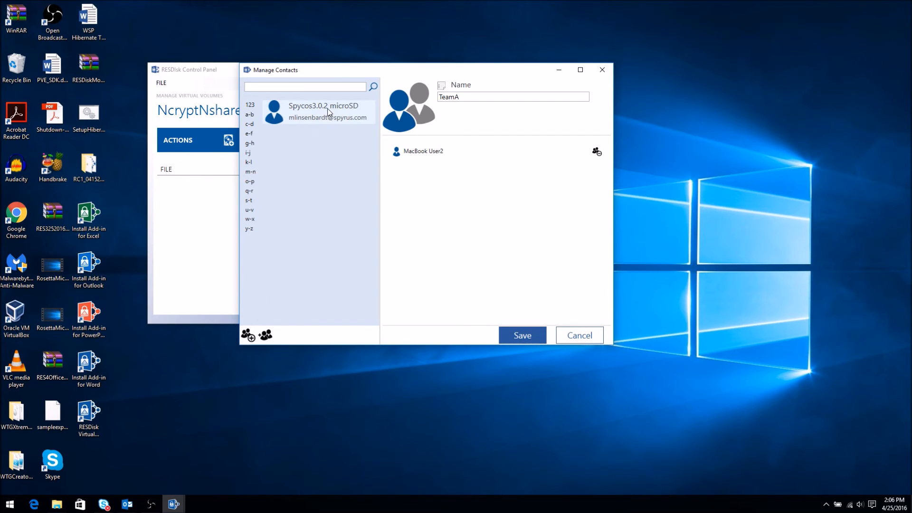
pyautogui.click(327, 123)
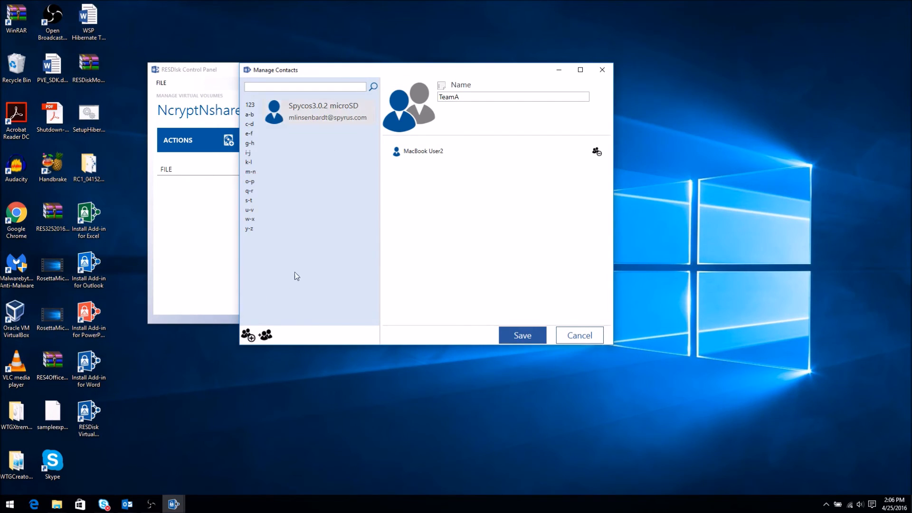
pyautogui.click(245, 337)
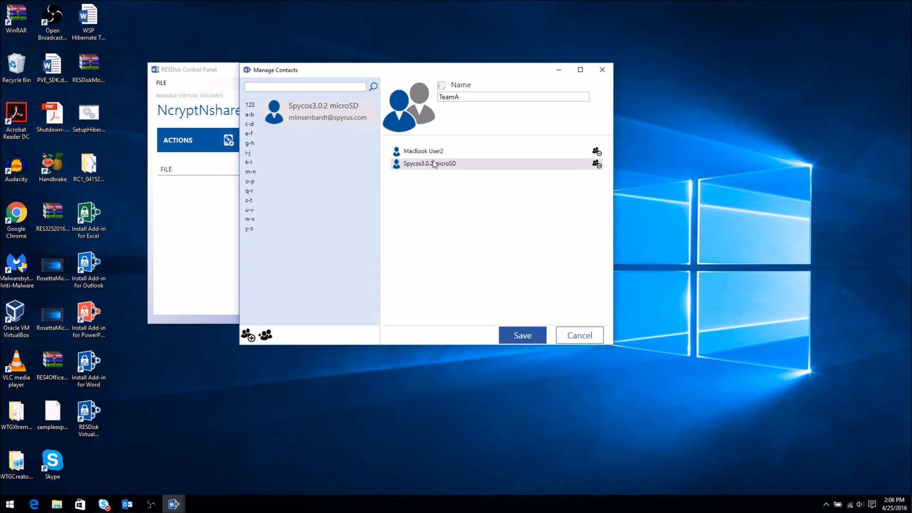
pyautogui.click(531, 335)
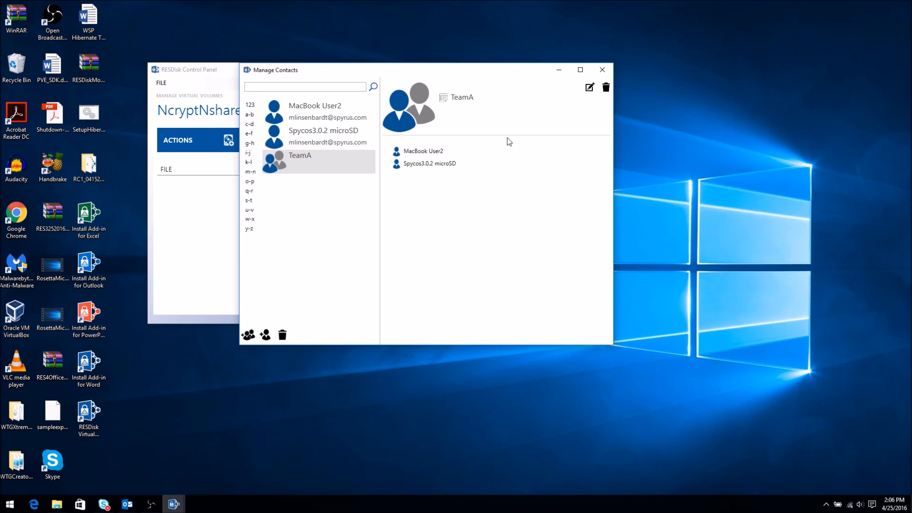
pyautogui.click(602, 72)
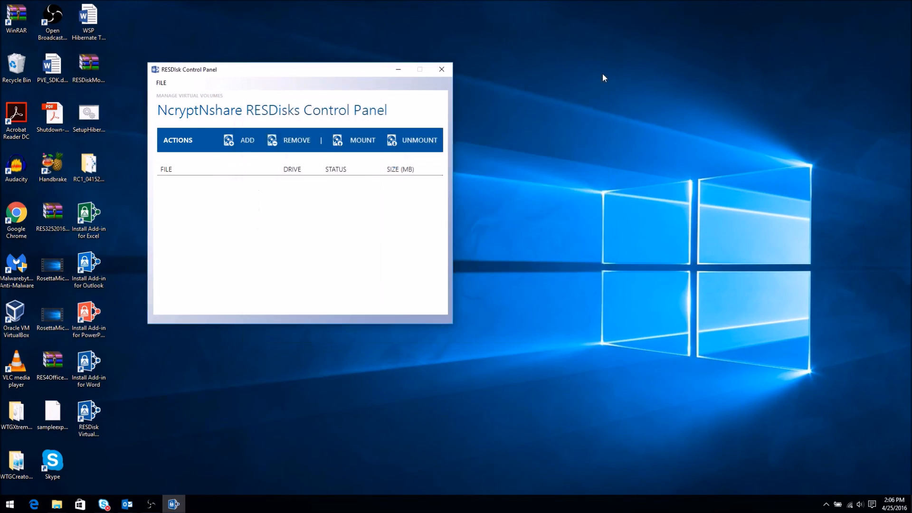